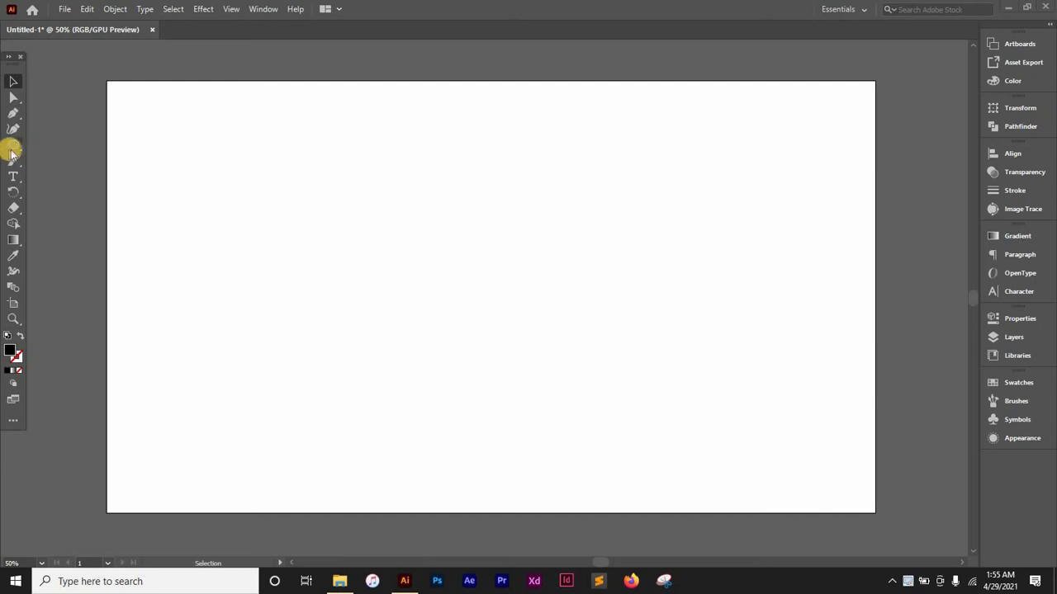
# - Draw a small black circle in the upper-left part of the artboard
pyautogui.click(12, 144)
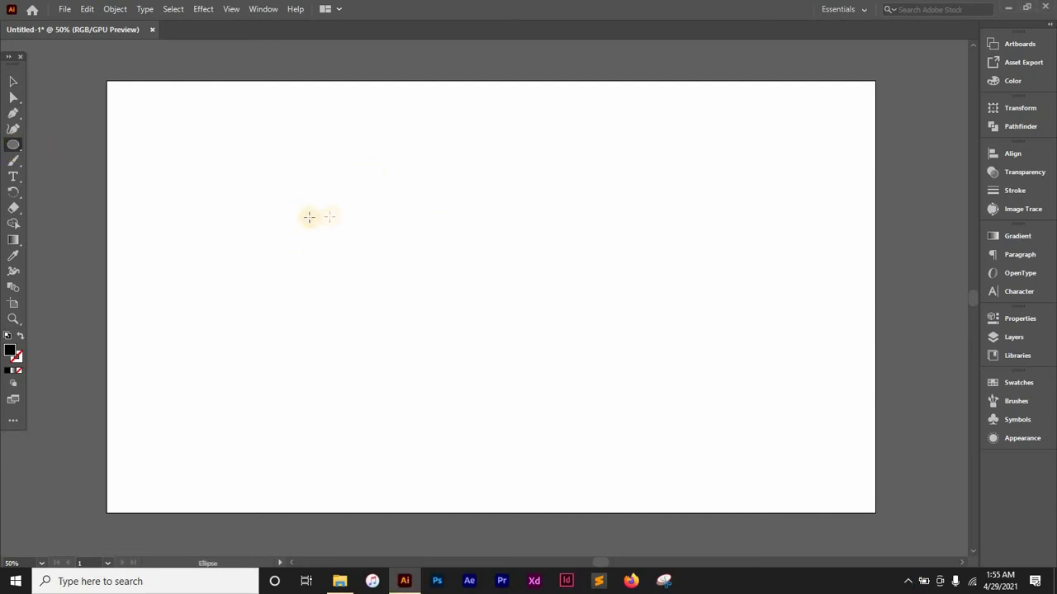
pyautogui.moveTo(275, 180); pyautogui.dragTo(293, 207)
pyautogui.press('v')
pyautogui.click(389, 221)
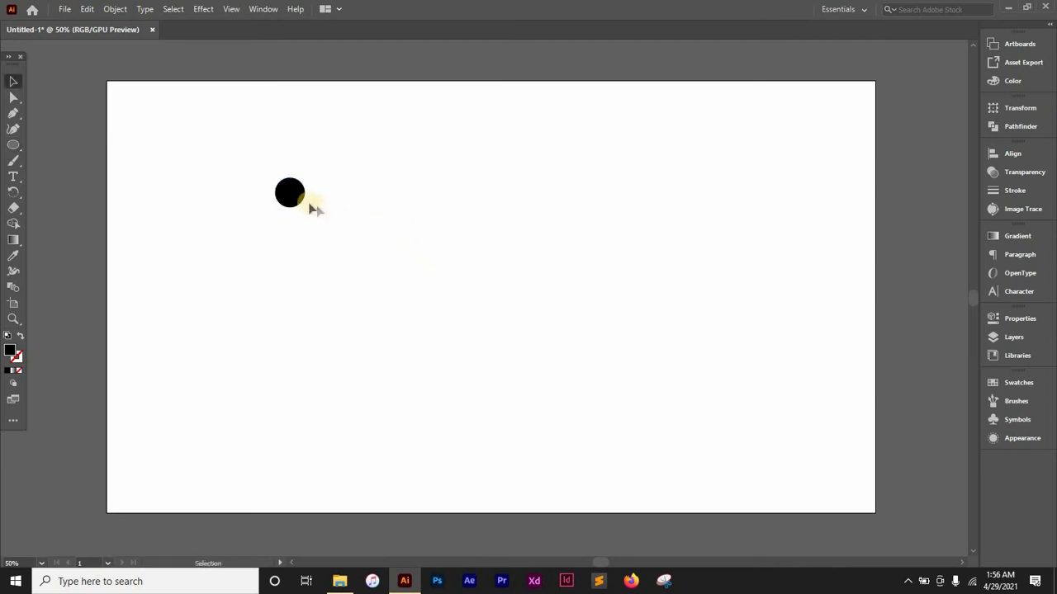
# - Copy the circle a short distance to its right and repeat the copy to form a row of nine evenly spaced circles
pyautogui.moveTo(291, 198); pyautogui.dragTo(327, 198)
pyautogui.click(375, 192)
pyautogui.click(330, 198)
pyautogui.hotkey('ctrl', 'd')
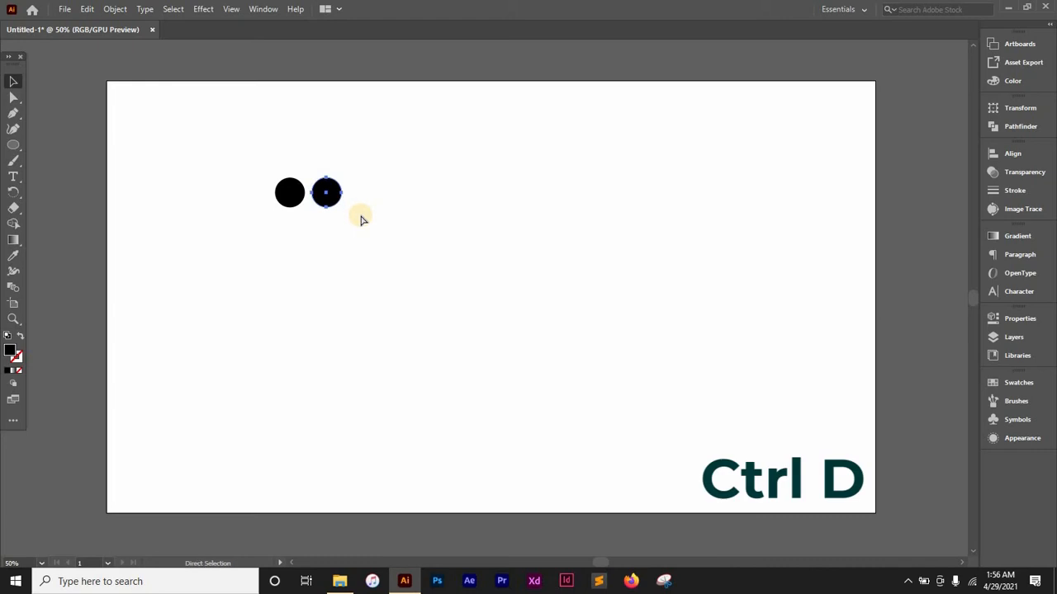
pyautogui.hotkey('ctrl', 'd')
pyautogui.hotkey('ctrl', 'd')
pyautogui.hotkey('ctrl', 'd')
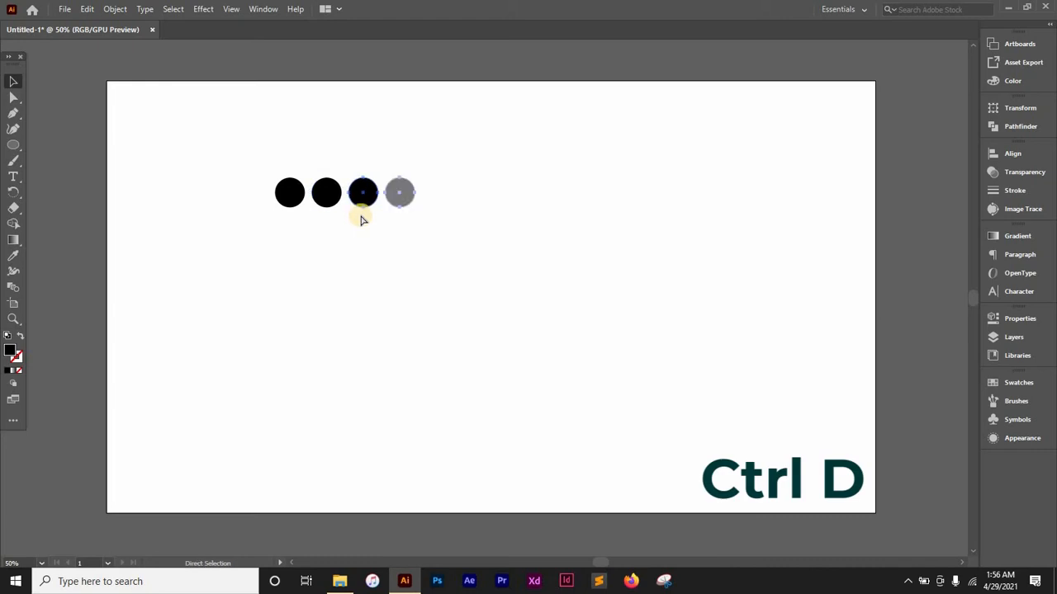
pyautogui.hotkey('ctrl', 'd')
pyautogui.hotkey('ctrl', 'd')
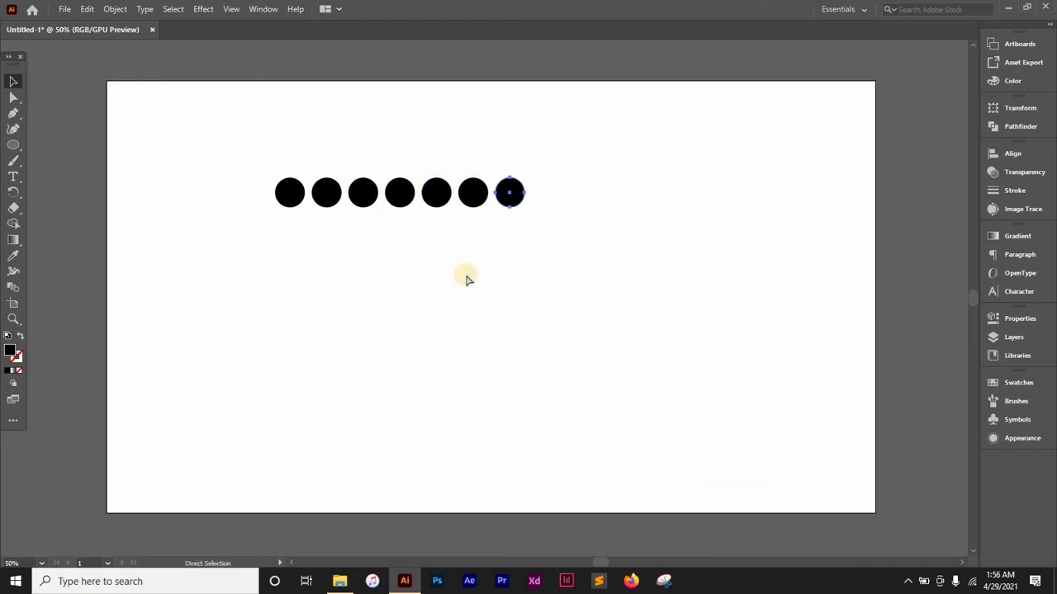
pyautogui.hotkey('ctrl', 'd')
pyautogui.hotkey('ctrl', 'd')
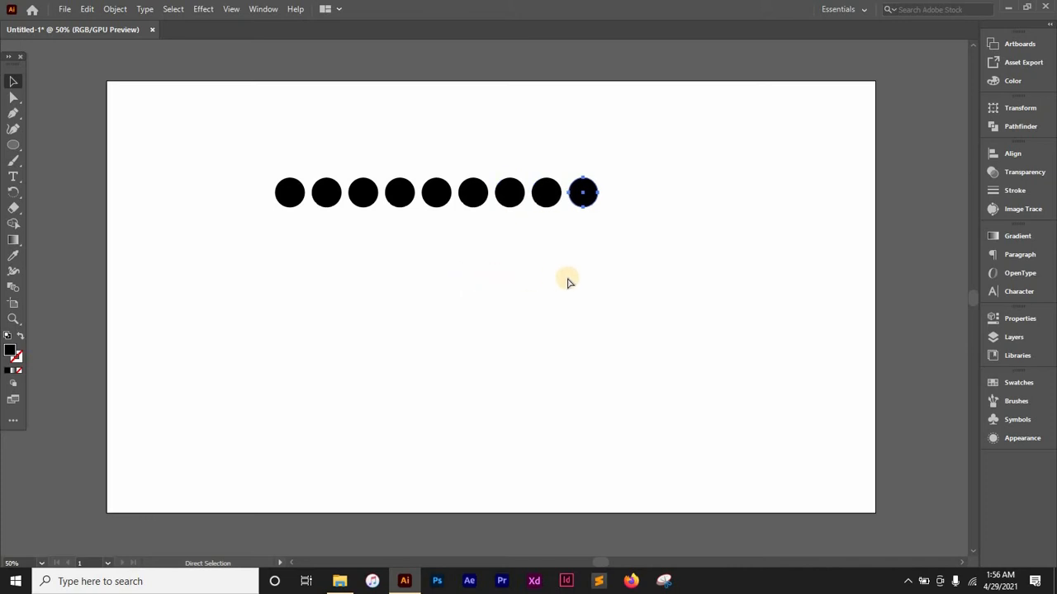
# - Group the nine circles of the row
pyautogui.click(634, 213)
pyautogui.moveTo(646, 159); pyautogui.dragTo(207, 228)
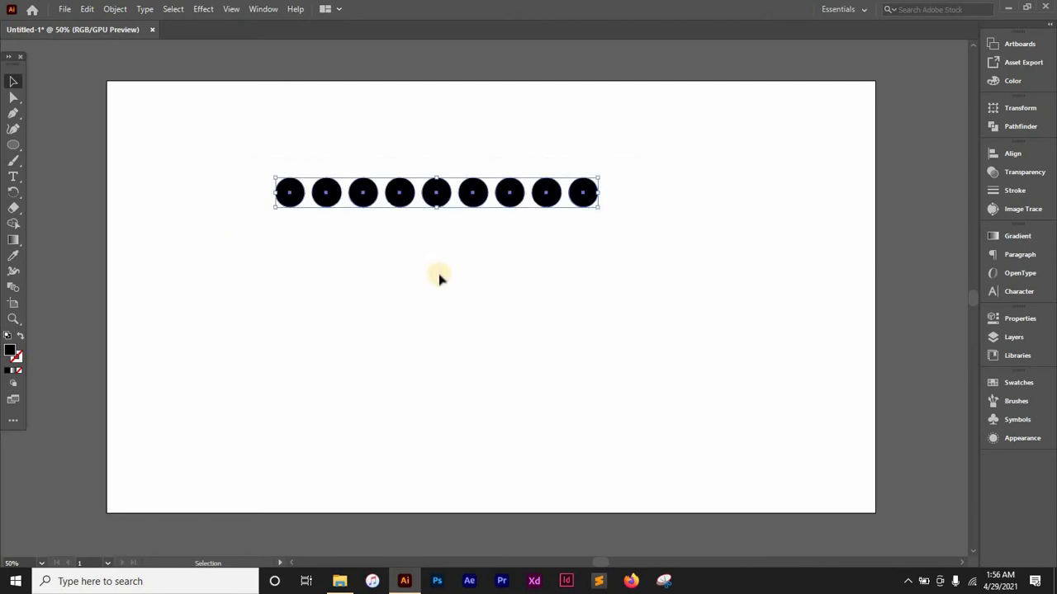
pyautogui.press('a')
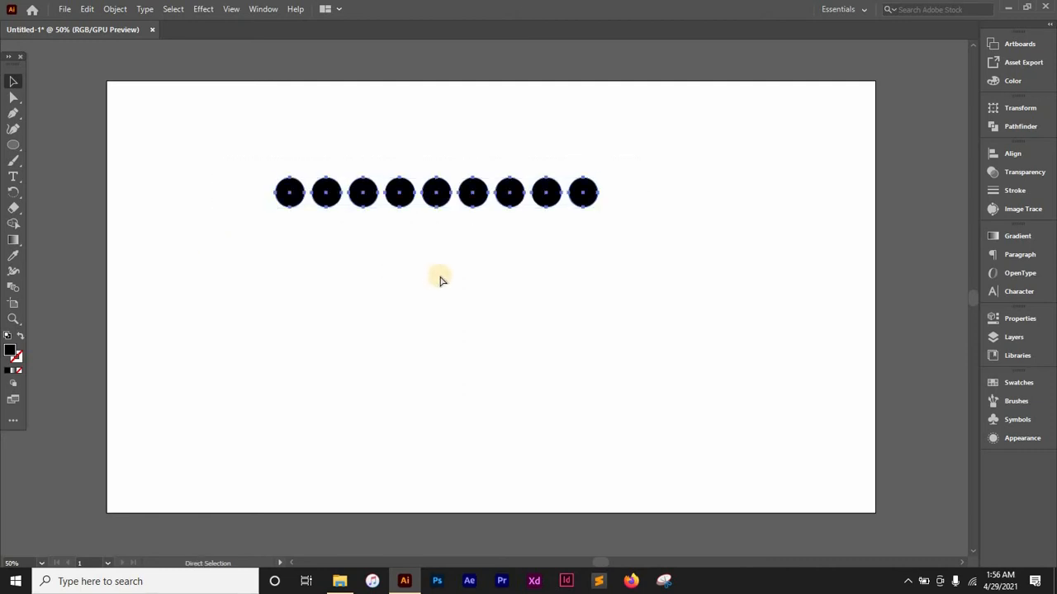
pyautogui.hotkey('ctrl', 'g')
# - Copy the circle row directly beneath itself and repeat the copy until the grid has eight evenly spaced rows
pyautogui.moveTo(558, 195); pyautogui.dragTo(601, 225)
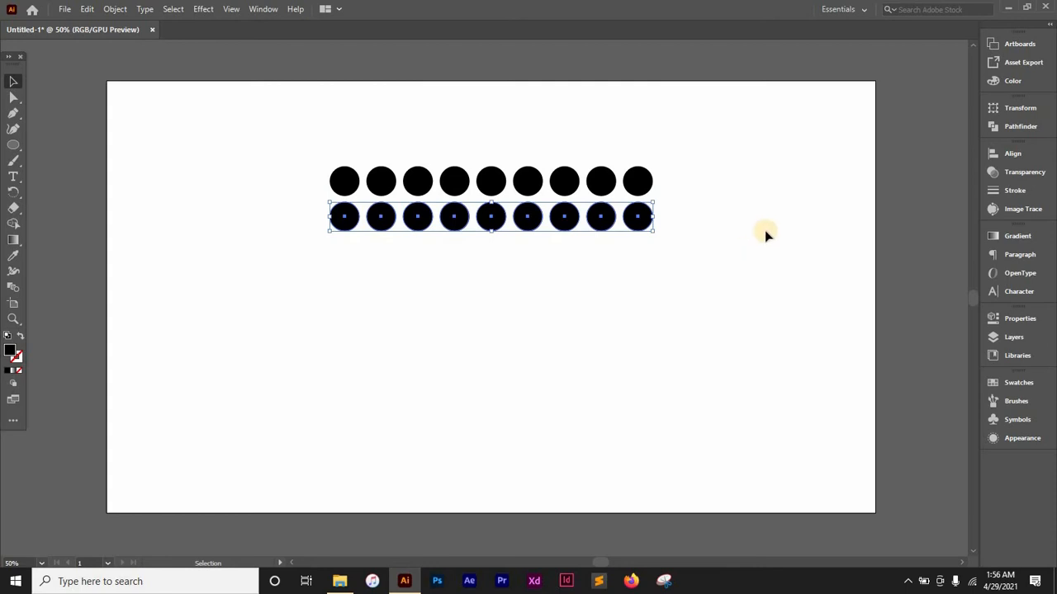
pyautogui.press('a')
pyautogui.hotkey('ctrl', 'd')
pyautogui.hotkey('ctrl', 'd')
pyautogui.hotkey('ctrl', 'd')
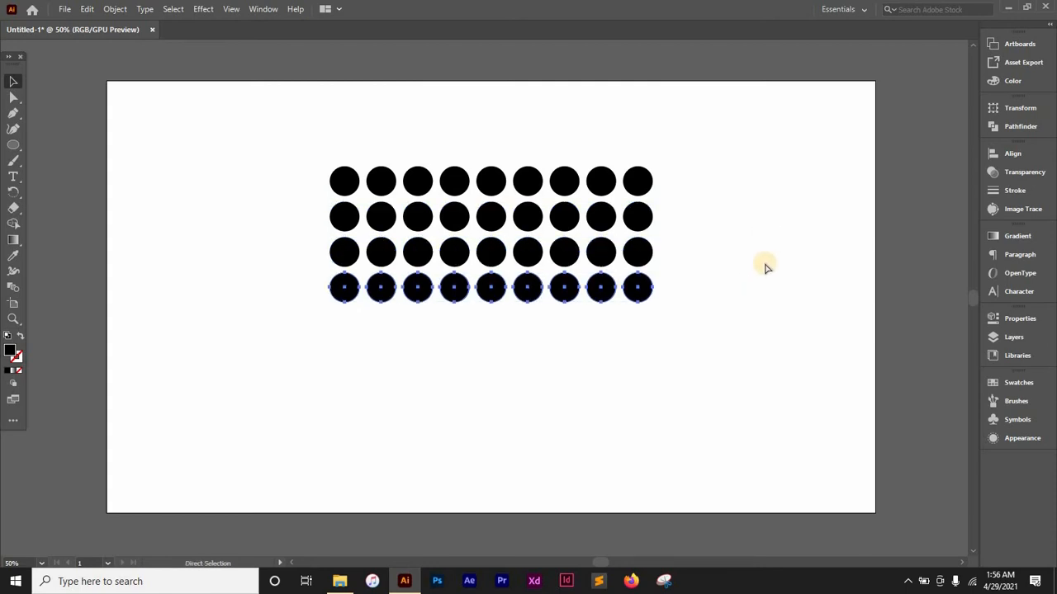
pyautogui.hotkey('ctrl', 'd')
pyautogui.hotkey('ctrl', 'd')
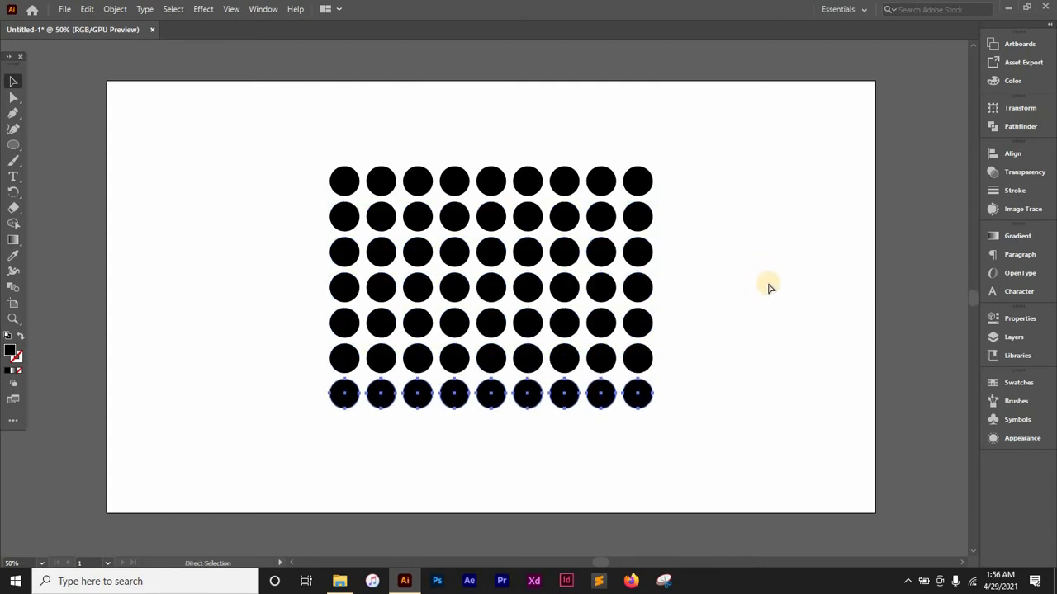
pyautogui.hotkey('ctrl', 'd')
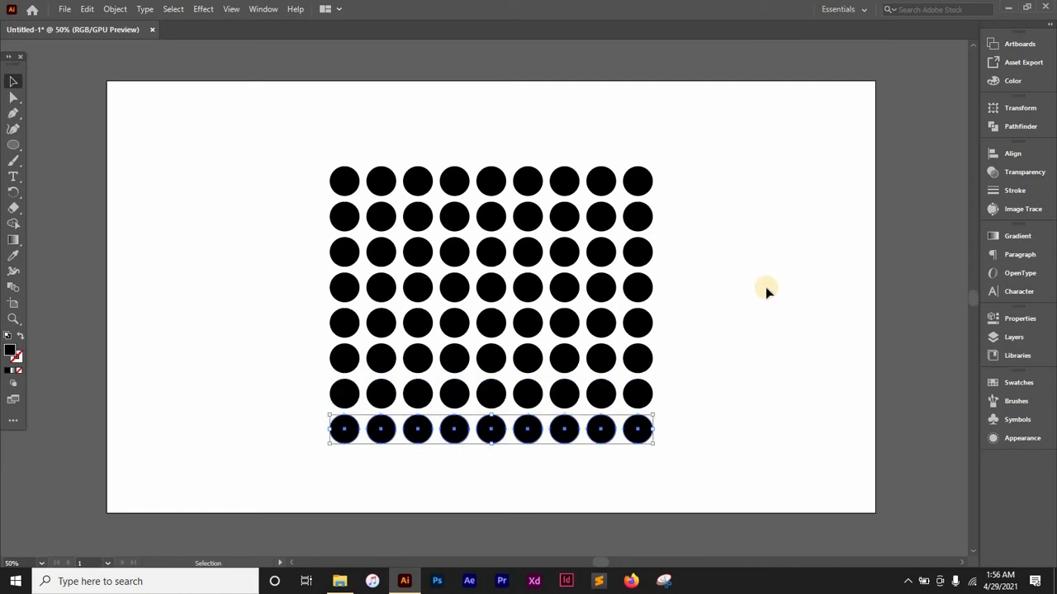
# - Group all eight circle rows and move the grid slightly up and to the left on the artboard
pyautogui.moveTo(718, 145); pyautogui.dragTo(254, 465)
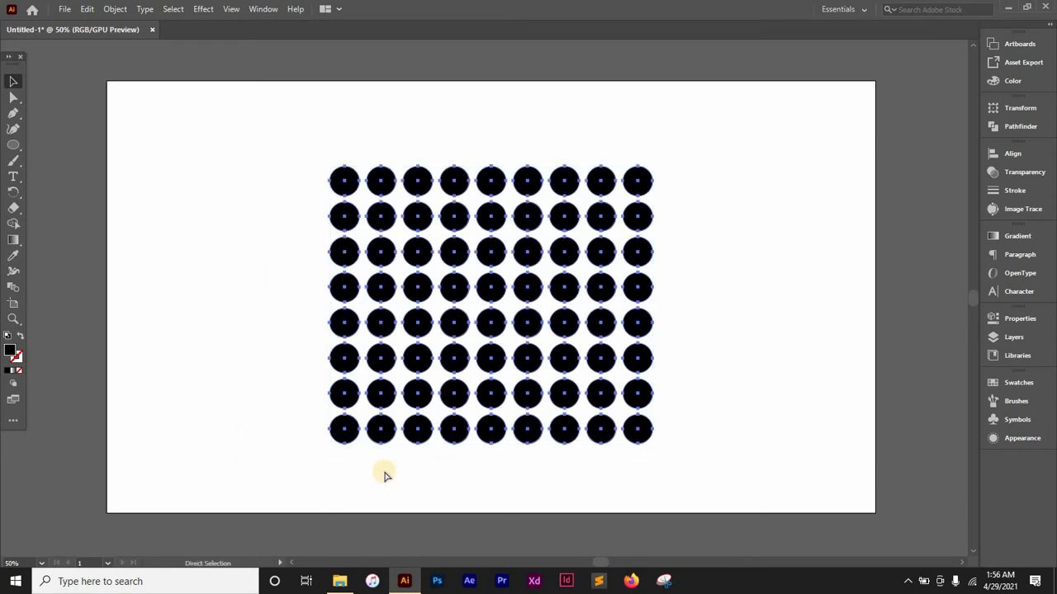
pyautogui.press('v')
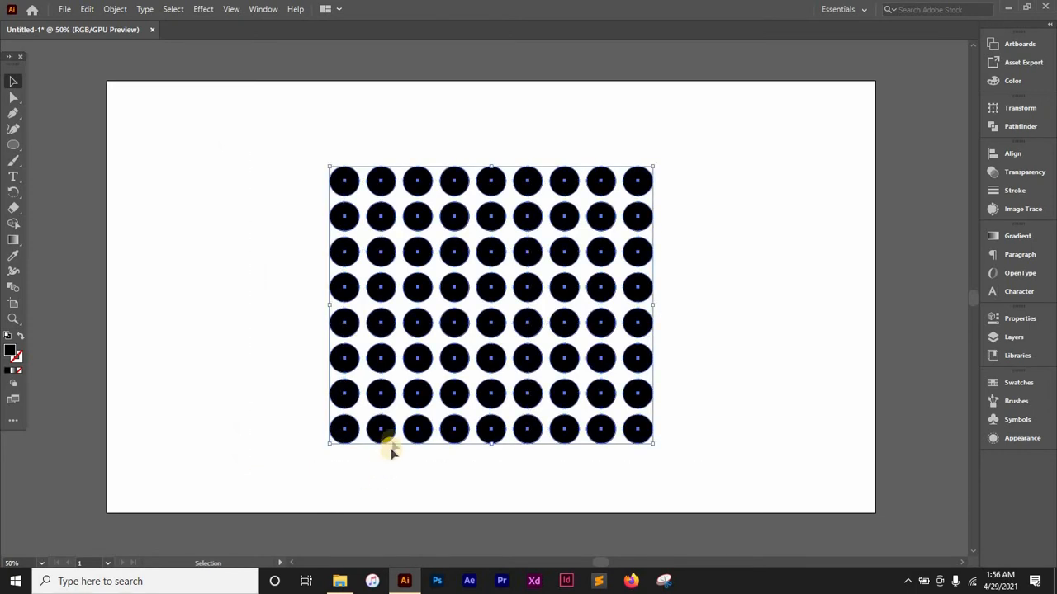
pyautogui.click(603, 288)
pyautogui.moveTo(603, 282); pyautogui.dragTo(625, 247)
pyautogui.click(713, 272)
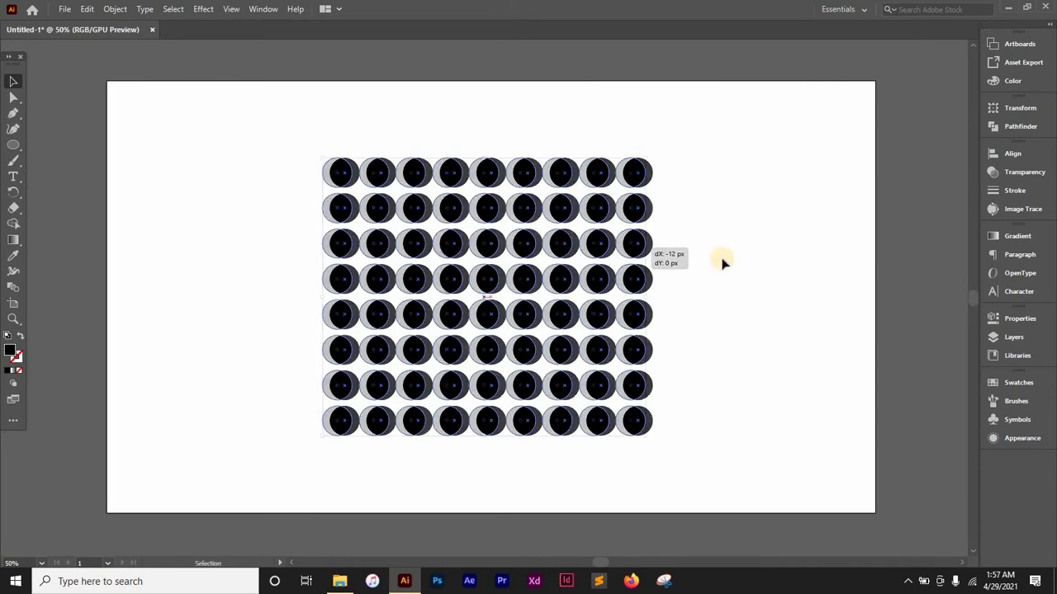
pyautogui.click(721, 257)
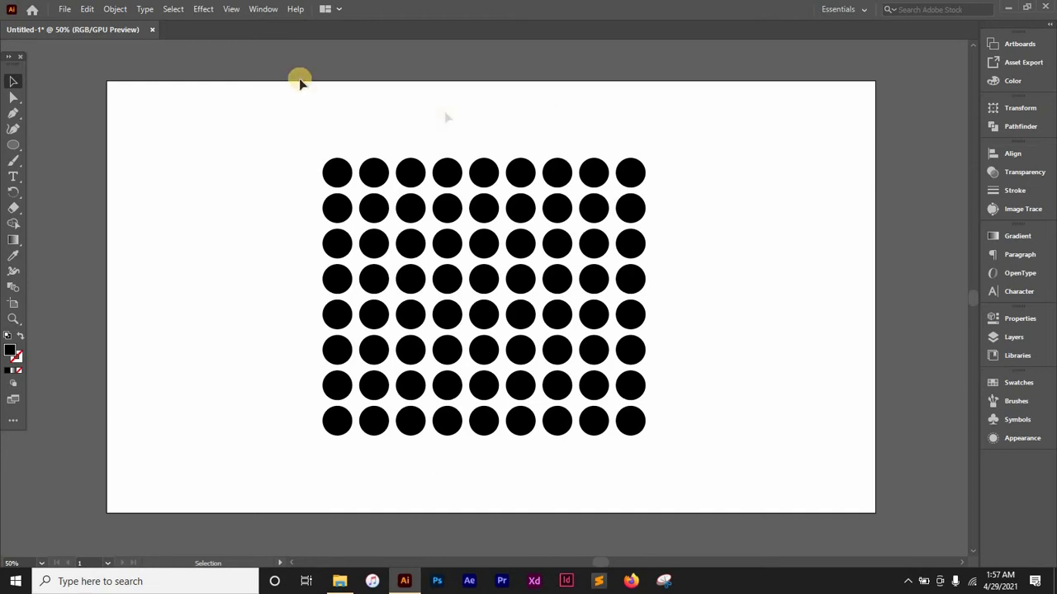
# - Start the Free Distort effect on the whole dot grid
pyautogui.hotkey('ctrl', 'a')
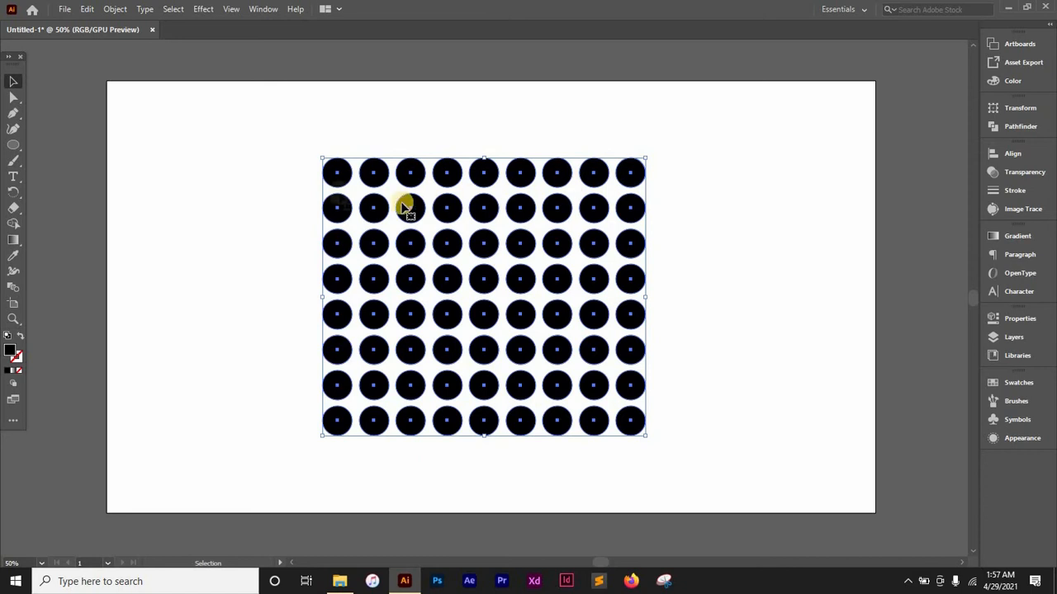
pyautogui.click(204, 10)
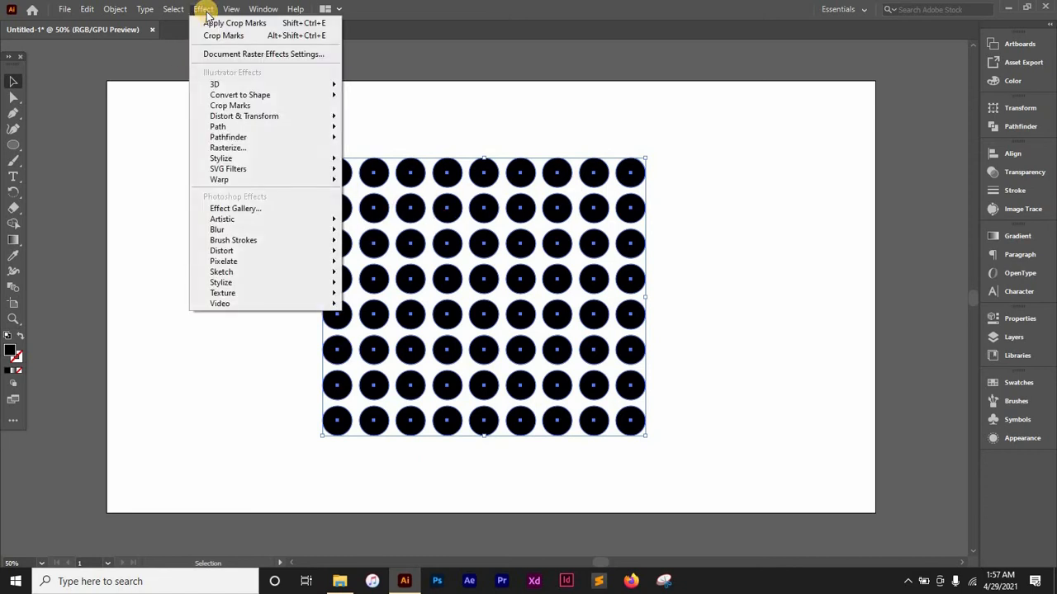
pyautogui.moveTo(245, 114)
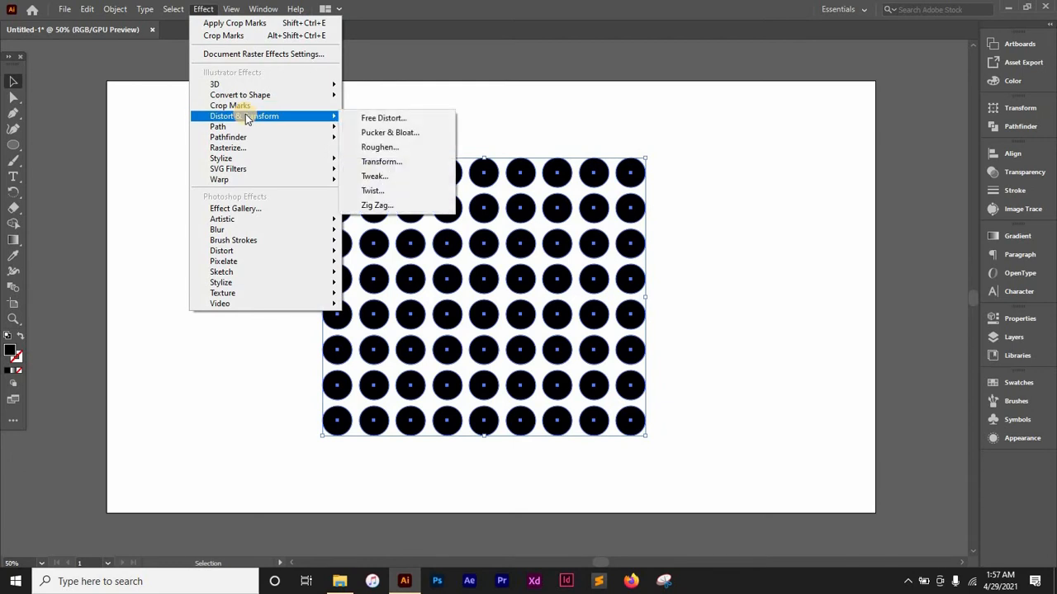
pyautogui.click(373, 120)
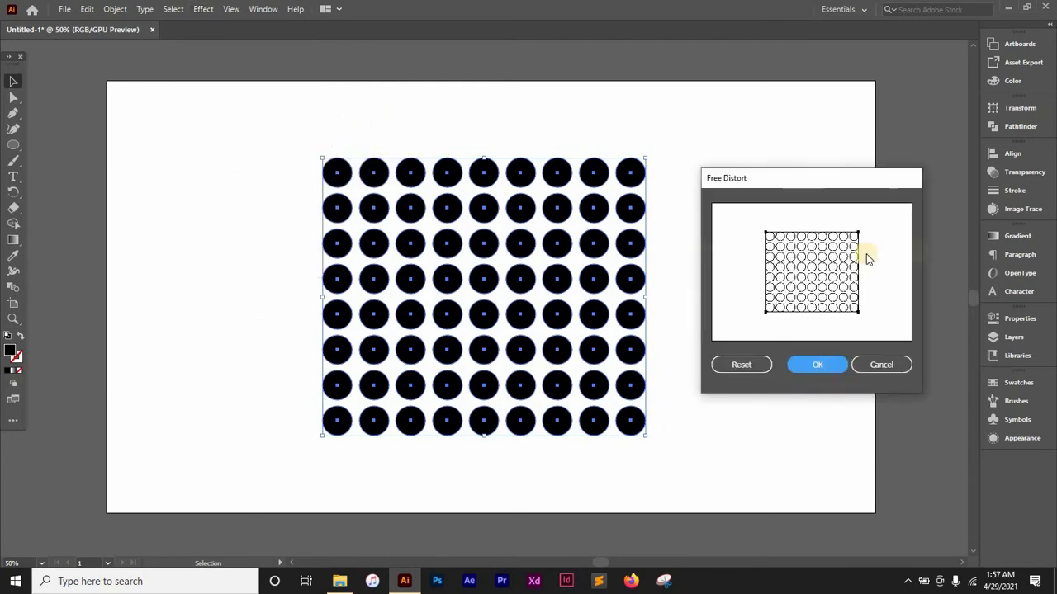
pyautogui.moveTo(827, 179)
pyautogui.mouseDown()
pyautogui.moveTo(804, 173)
pyautogui.moveTo(818, 156)
pyautogui.moveTo(809, 167)
pyautogui.moveTo(831, 178)
pyautogui.moveTo(813, 160)
pyautogui.moveTo(817, 177)
pyautogui.mouseUp()
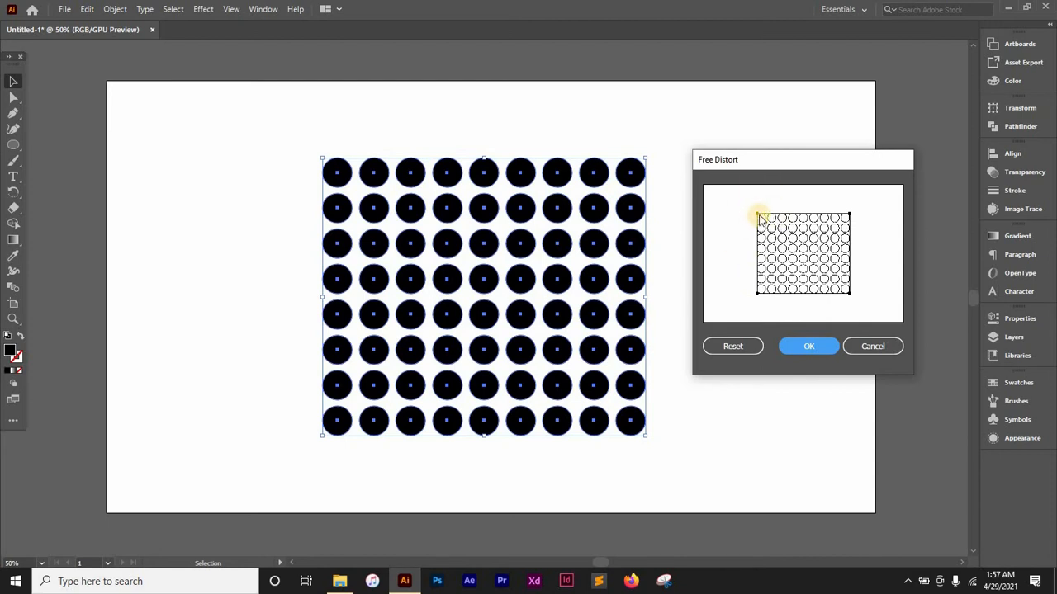
# - Try reshaping the distortion frame by its upper corners and put them back
pyautogui.moveTo(757, 216); pyautogui.dragTo(741, 198)
pyautogui.moveTo(772, 257); pyautogui.dragTo(757, 214)
pyautogui.moveTo(850, 215)
pyautogui.mouseDown()
pyautogui.moveTo(849, 203)
pyautogui.moveTo(868, 203)
pyautogui.moveTo(851, 214)
pyautogui.moveTo(850, 179)
pyautogui.moveTo(880, 215)
pyautogui.moveTo(864, 198)
pyautogui.moveTo(842, 200)
pyautogui.moveTo(854, 198)
pyautogui.moveTo(849, 214)
pyautogui.mouseUp()
# - Pull the lower-left corner of the distortion frame in past the grid's centre and apply the effect
pyautogui.moveTo(756, 292); pyautogui.dragTo(815, 252)
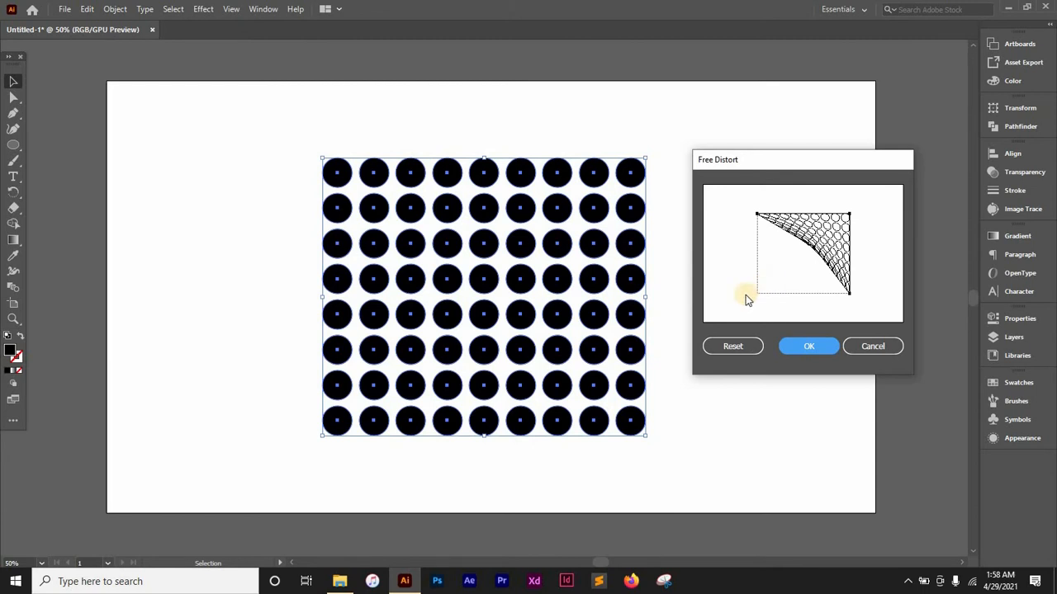
pyautogui.click(808, 347)
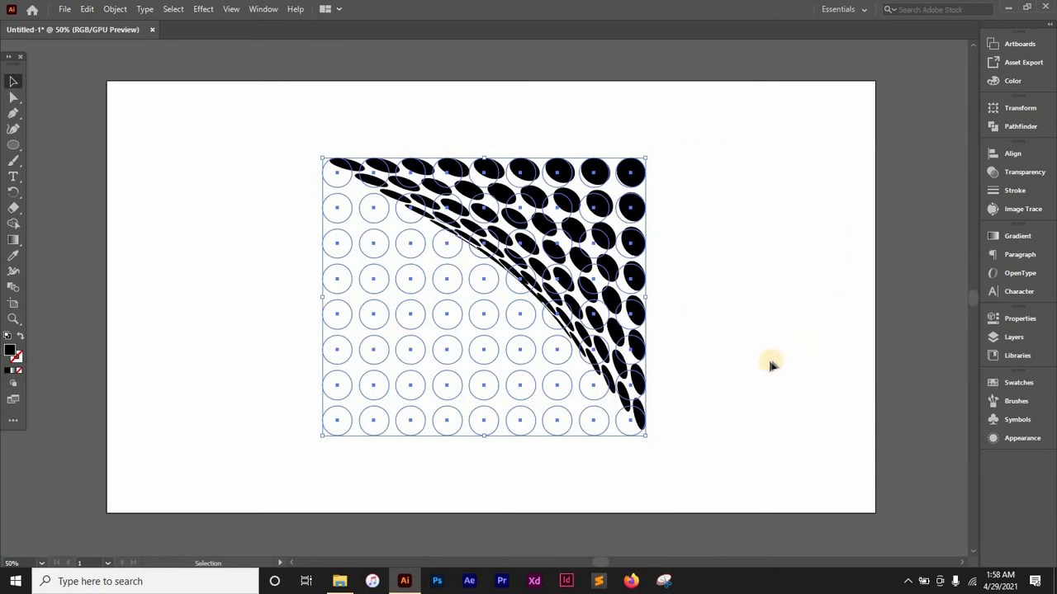
pyautogui.click(768, 360)
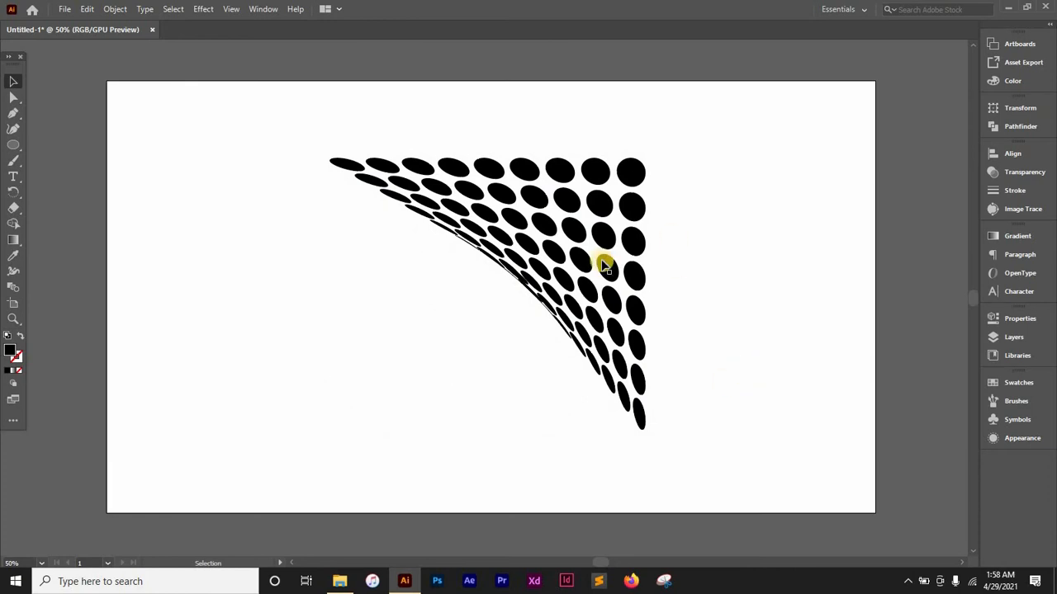
# - Move the distorted dot group slightly to the right on the artboard
pyautogui.click(618, 238)
pyautogui.click(746, 245)
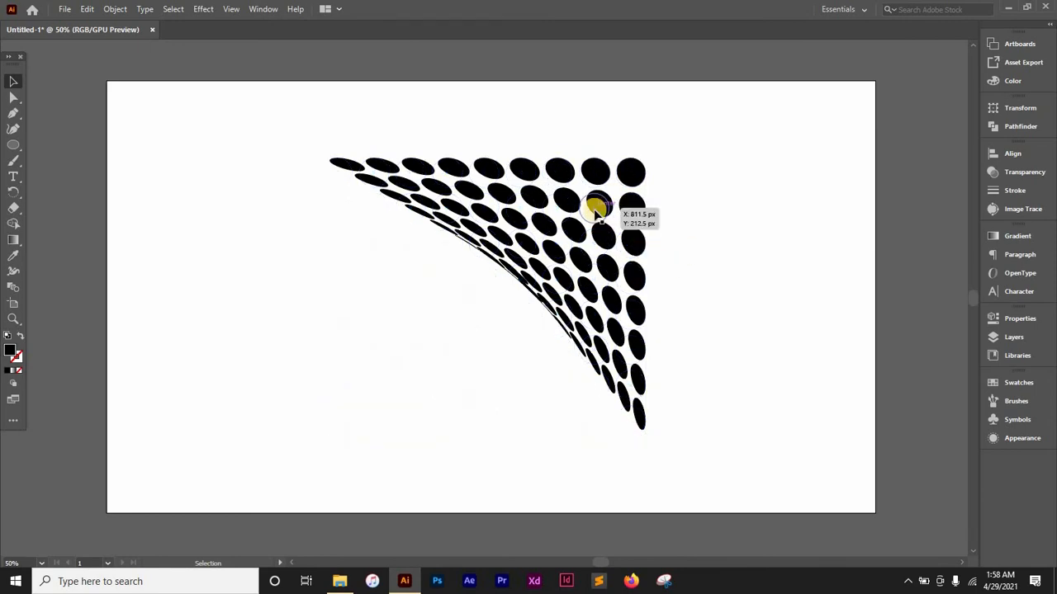
pyautogui.moveTo(596, 211); pyautogui.dragTo(640, 227)
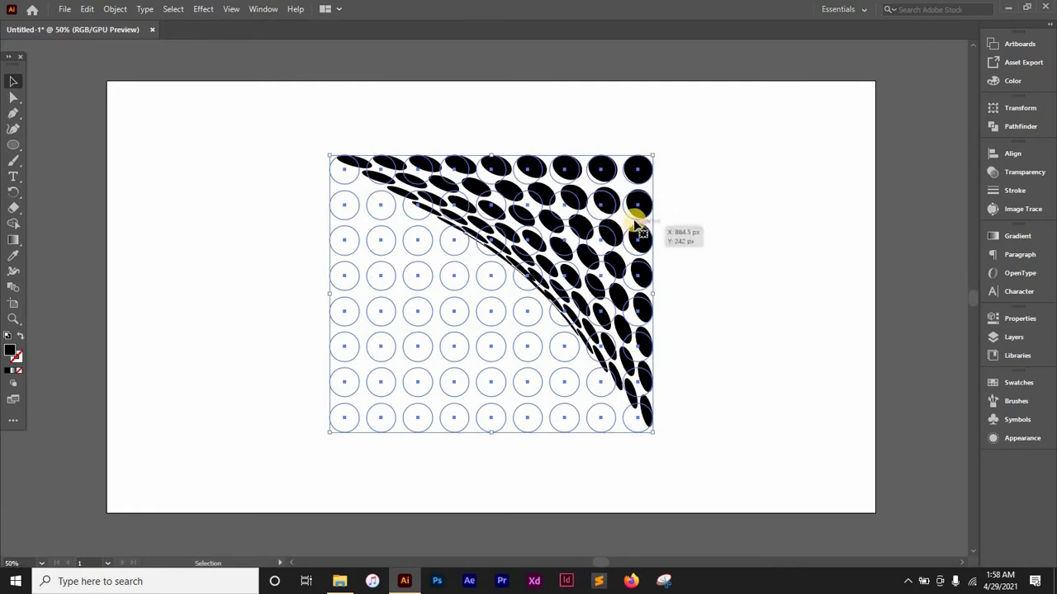
pyautogui.click(694, 216)
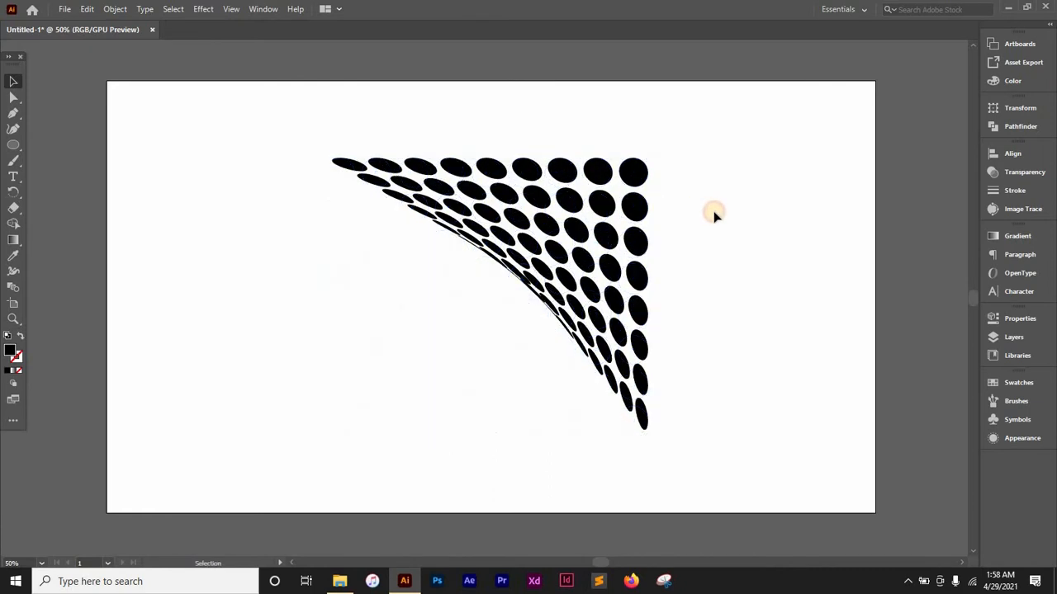
# - Edit the group's applied Free Distort effect, restoring the lower-left corner and pulling the lower-right corner inward near the grid's centre
pyautogui.click(635, 211)
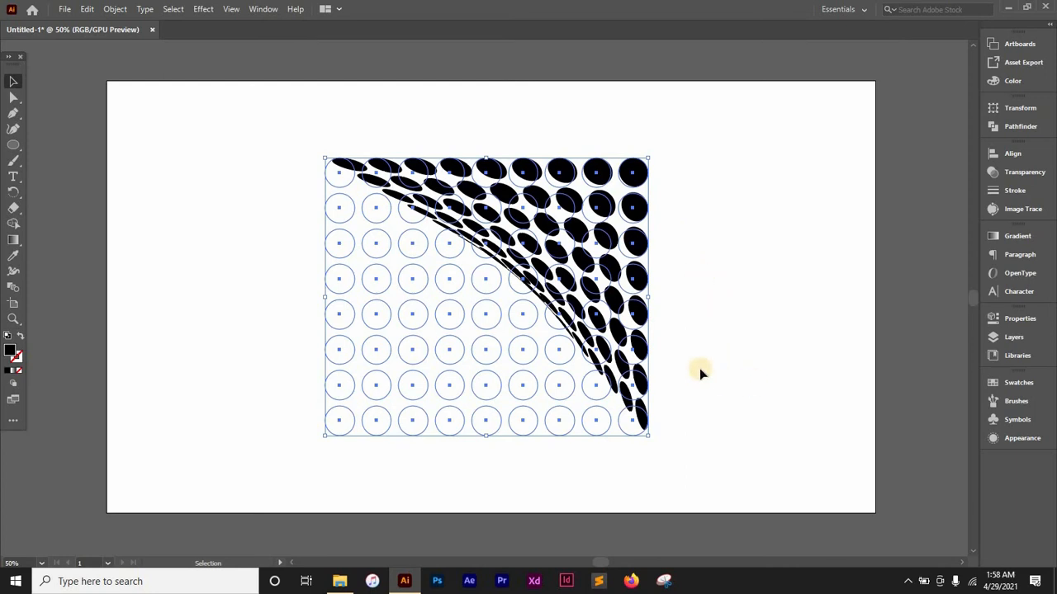
pyautogui.click(261, 9)
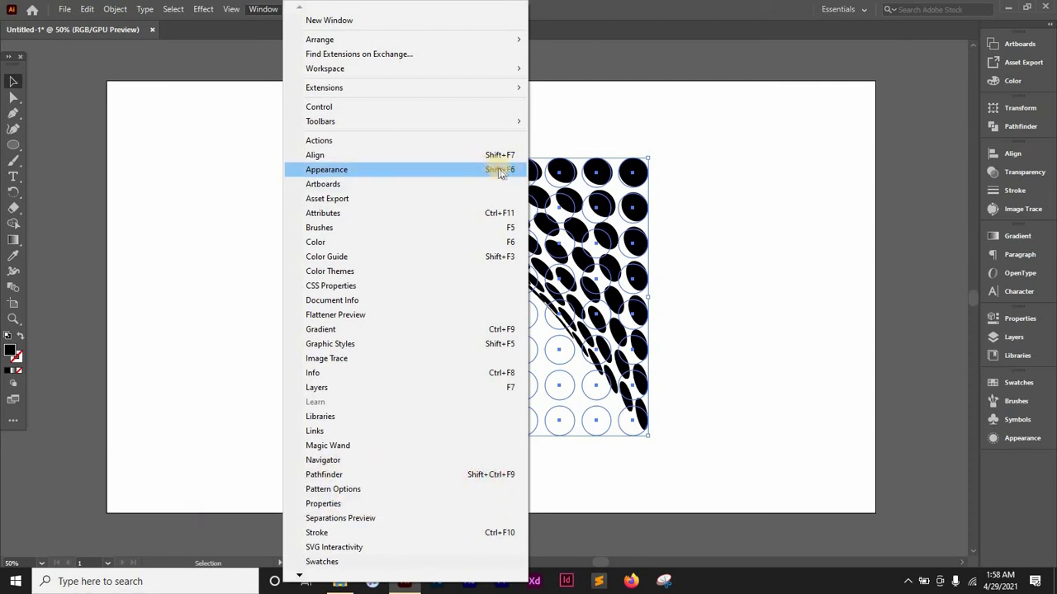
pyautogui.click(361, 175)
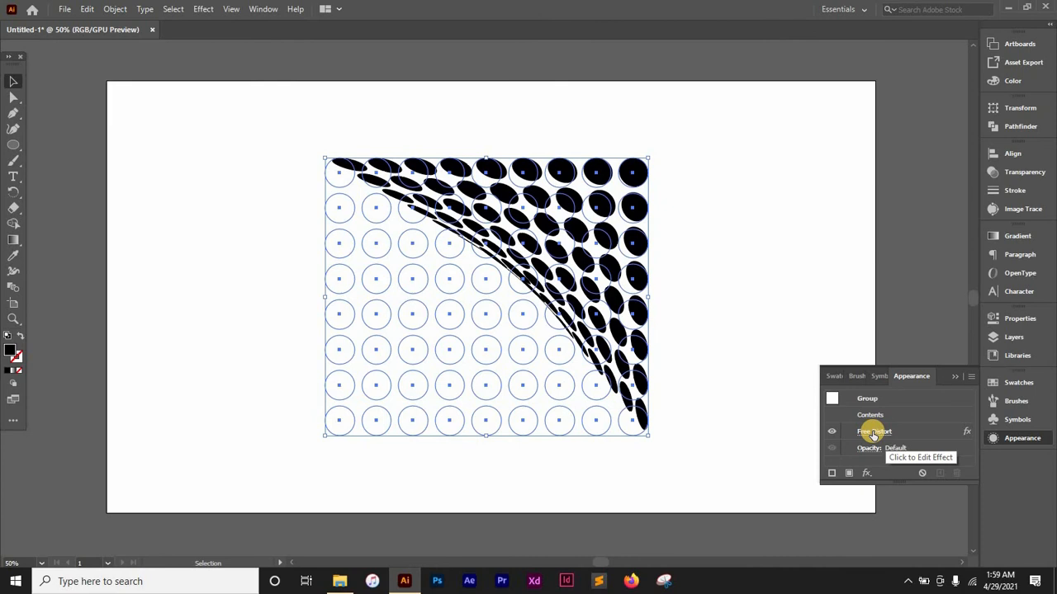
pyautogui.click(873, 432)
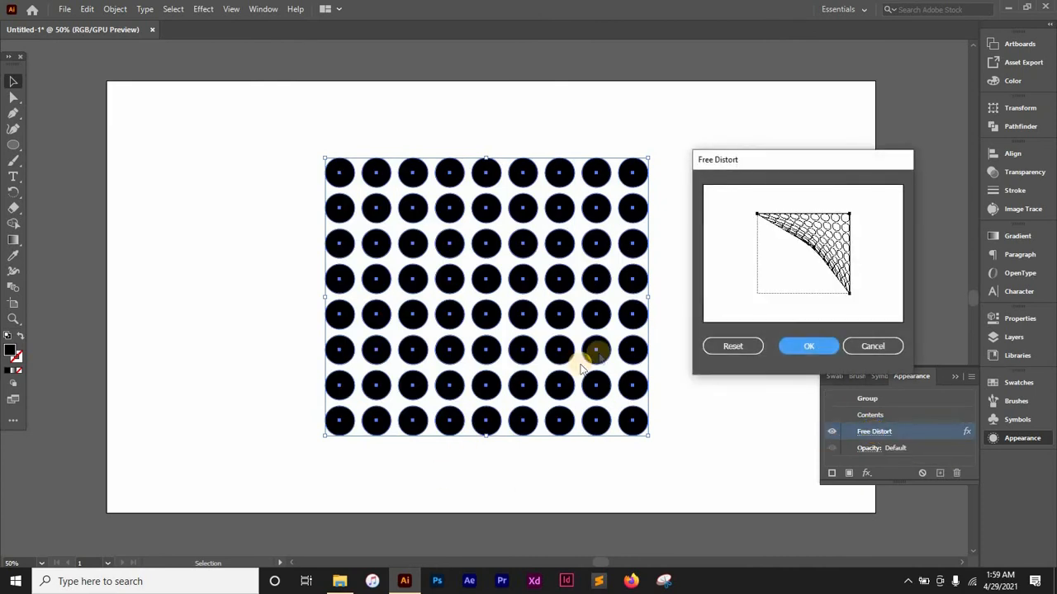
pyautogui.moveTo(800, 158); pyautogui.dragTo(802, 119)
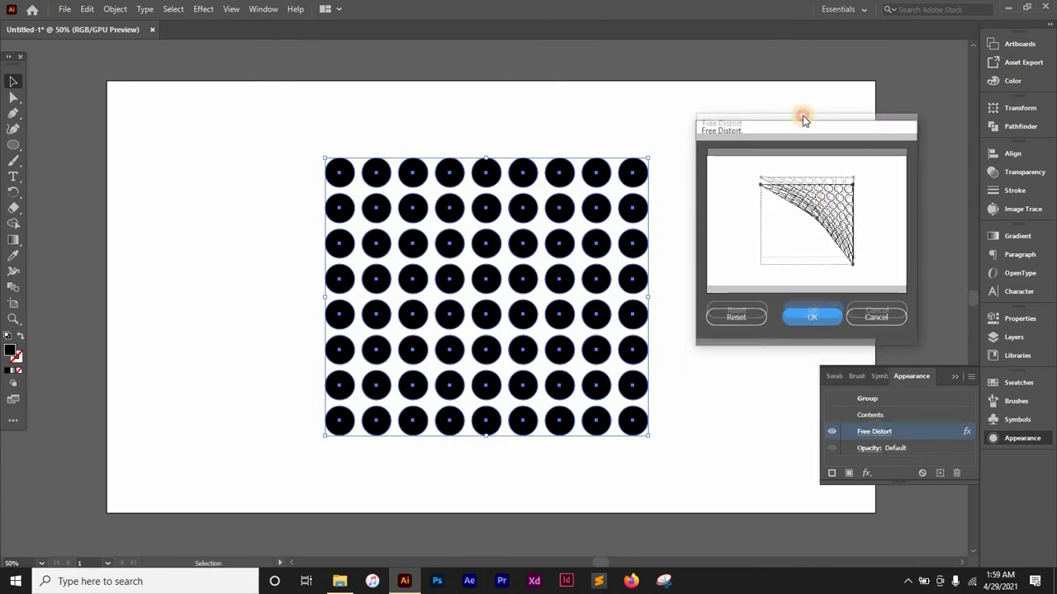
pyautogui.moveTo(815, 210); pyautogui.dragTo(761, 258)
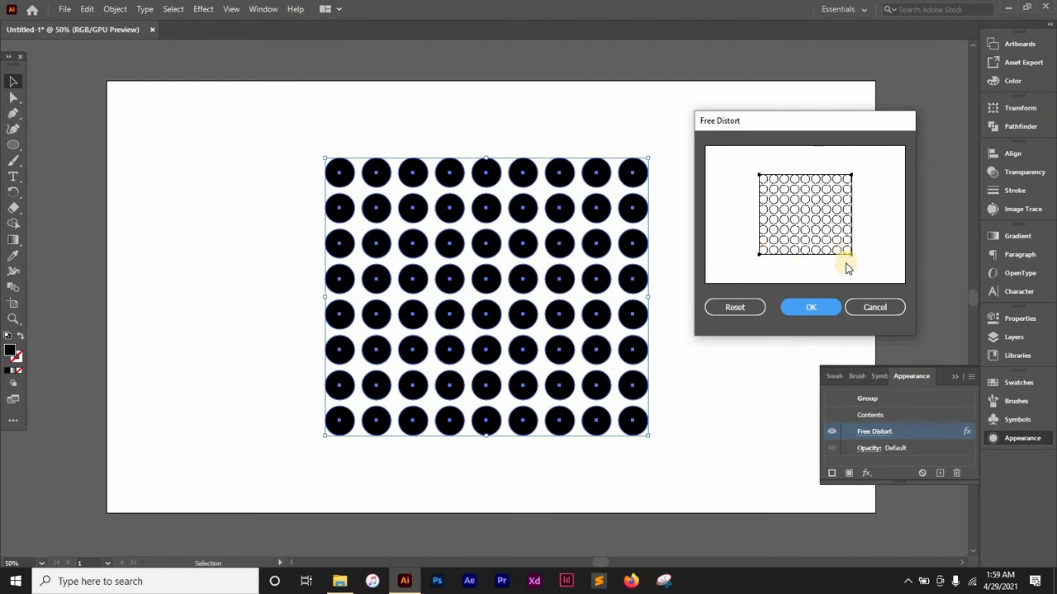
pyautogui.moveTo(852, 256); pyautogui.dragTo(801, 205)
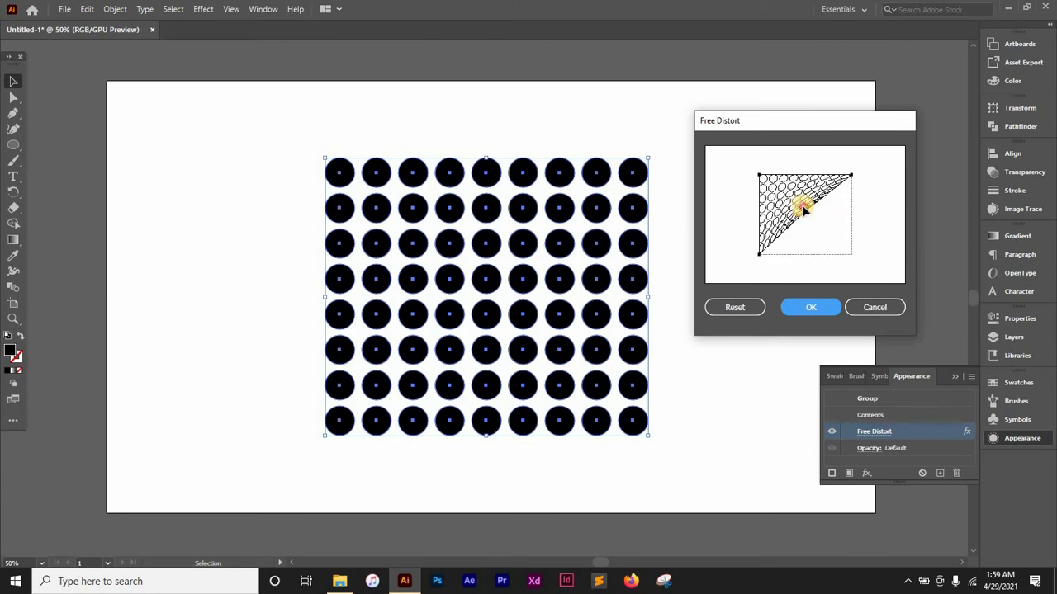
pyautogui.click(813, 316)
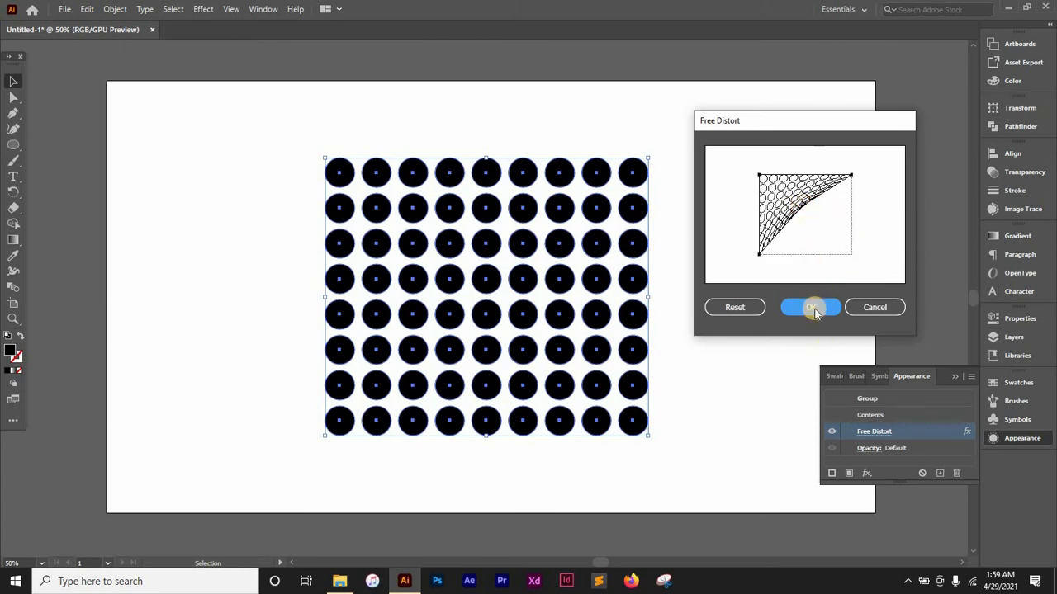
# - Apply the edited Free Distort effect to the dot group and deselect it
pyautogui.click(732, 311)
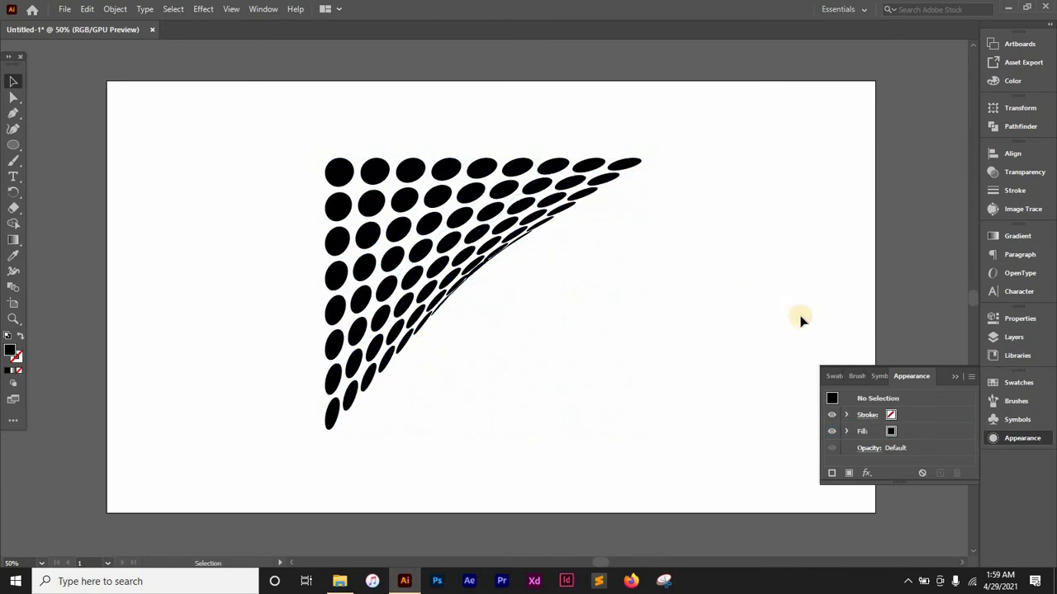
pyautogui.click(689, 353)
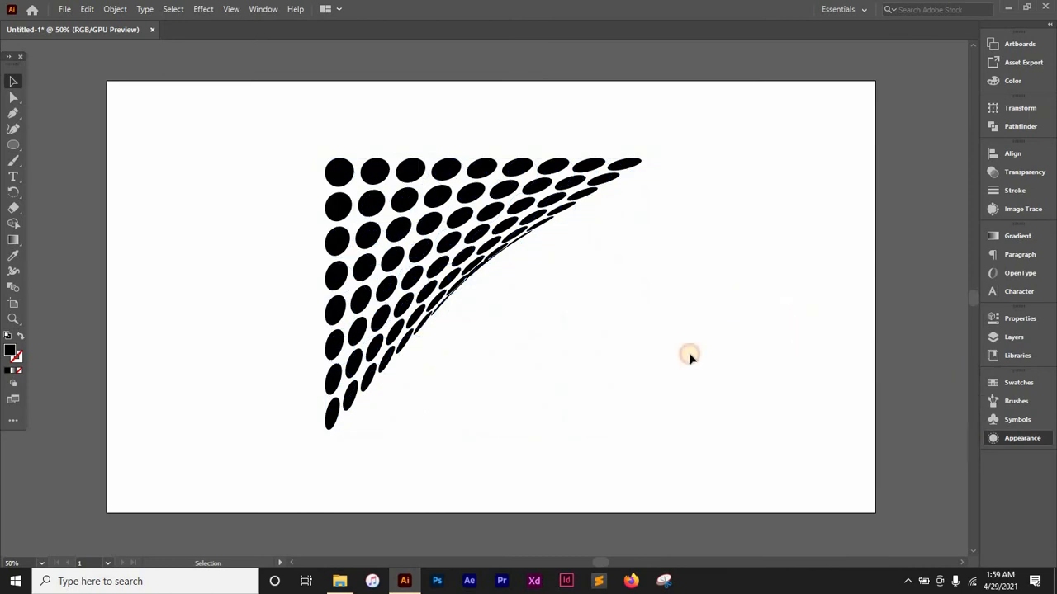
# - Expand the distorted dot group's appearance into actual shapes, and move the group slightly up and to the right on the artboard
pyautogui.click(514, 213)
pyautogui.moveTo(411, 200)
pyautogui.mouseDown()
pyautogui.moveTo(453, 172)
pyautogui.moveTo(403, 196)
pyautogui.moveTo(415, 180)
pyautogui.moveTo(407, 168)
pyautogui.moveTo(405, 189)
pyautogui.moveTo(418, 196)
pyautogui.moveTo(376, 200)
pyautogui.moveTo(383, 172)
pyautogui.moveTo(409, 199)
pyautogui.mouseUp()
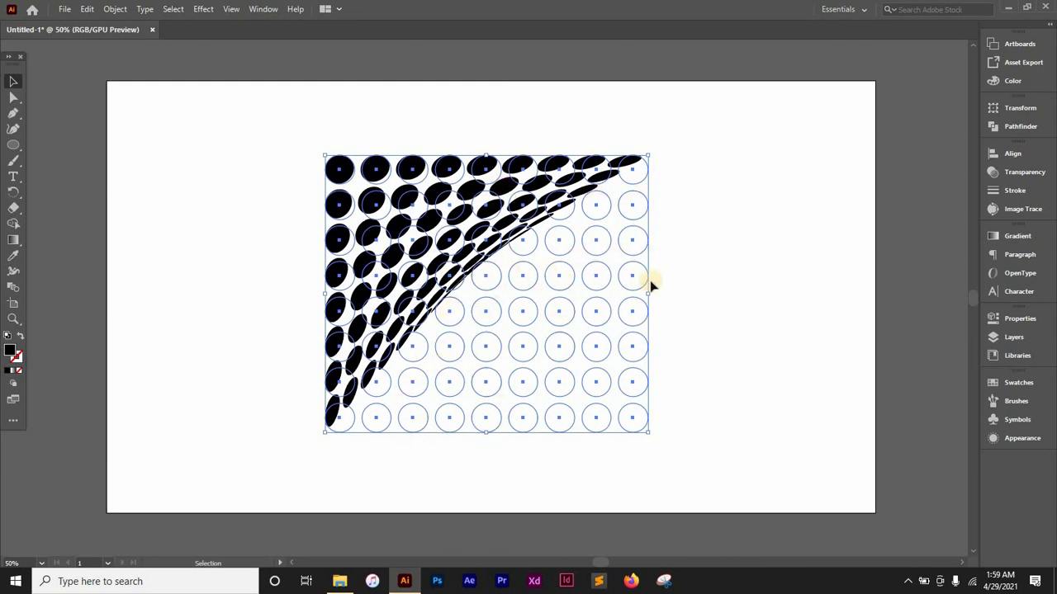
pyautogui.click(115, 9)
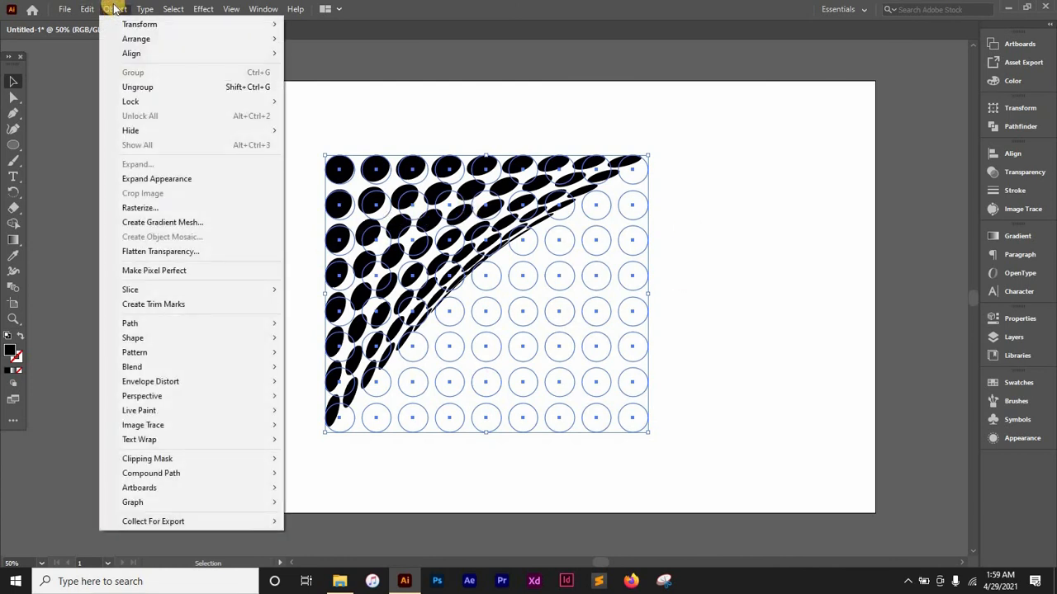
pyautogui.click(161, 187)
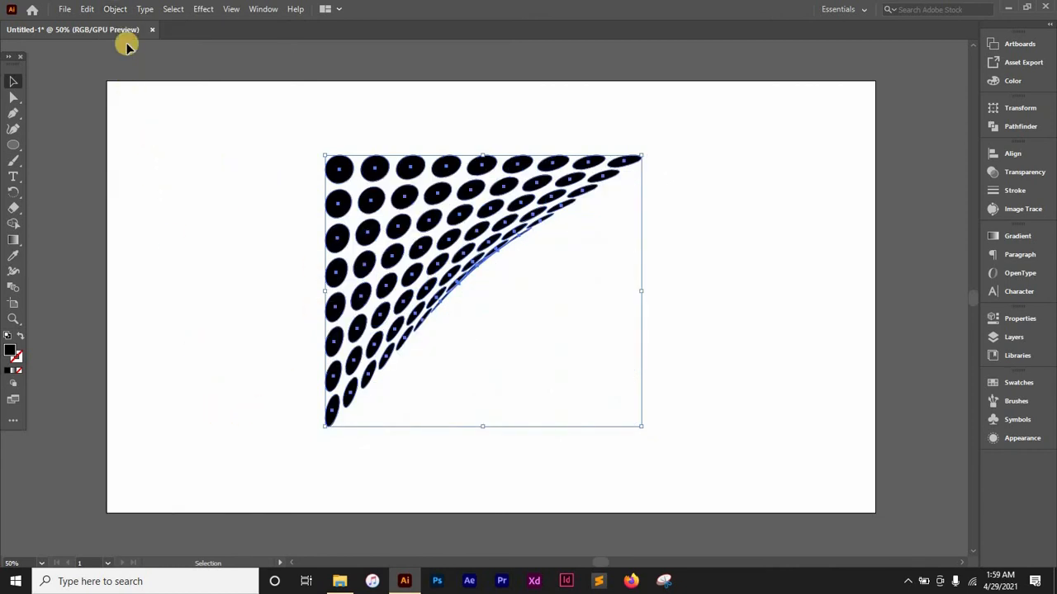
pyautogui.click(115, 9)
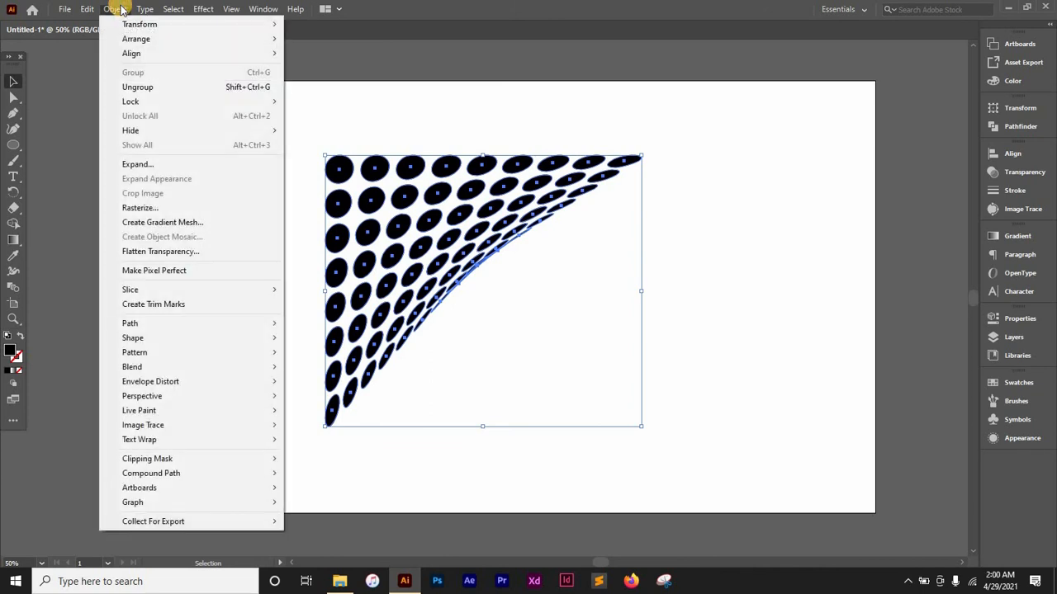
pyautogui.click(157, 166)
pyautogui.click(746, 262)
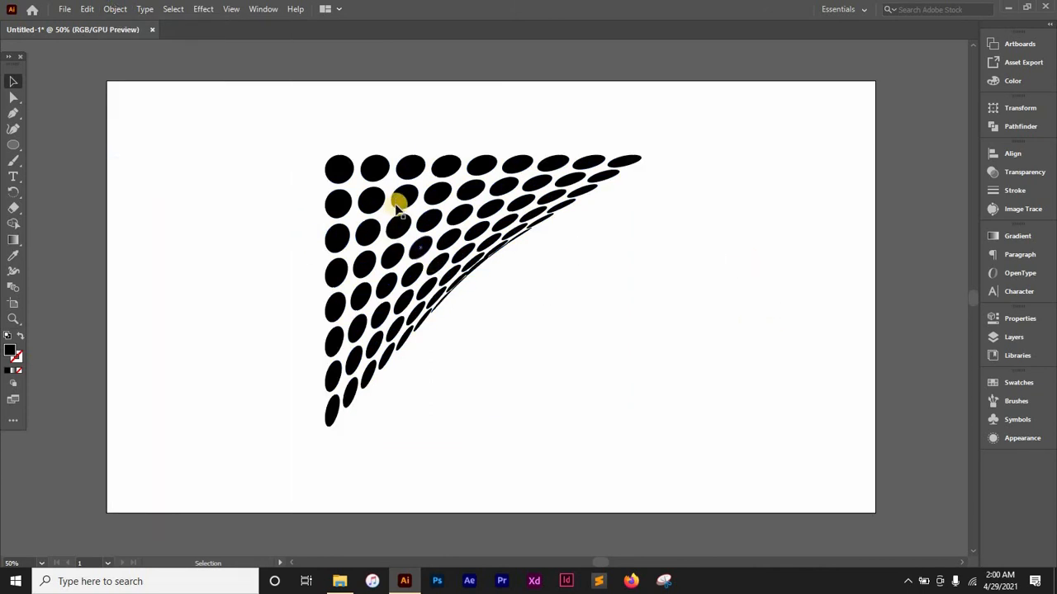
pyautogui.moveTo(448, 194); pyautogui.dragTo(522, 176)
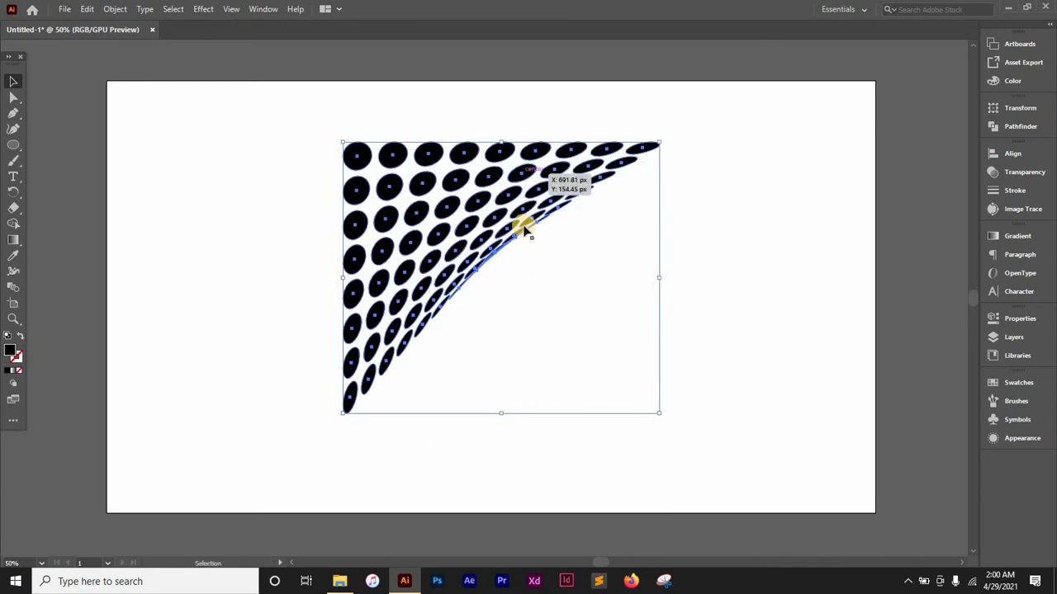